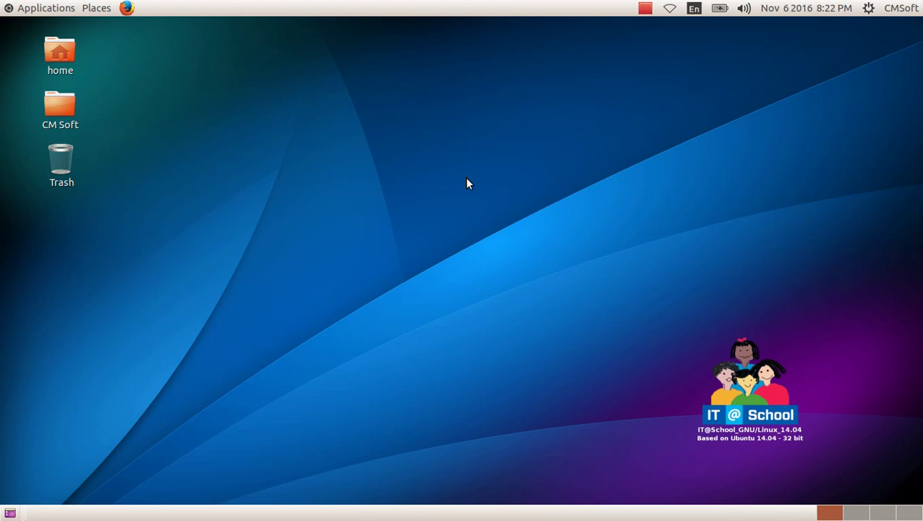
# Step: Browse from home to the School_Resources › Standard_8 › Image_editing folder
pyautogui.doubleClick(60, 52)
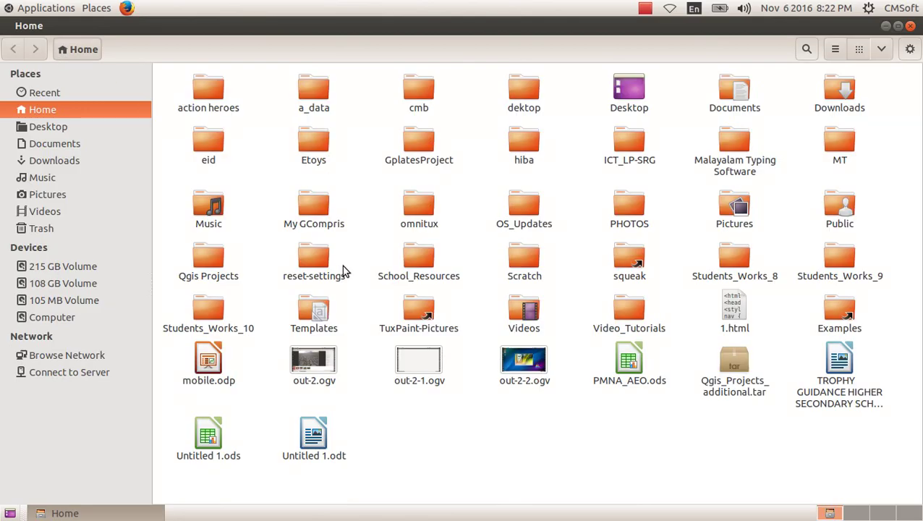
pyautogui.doubleClick(407, 257)
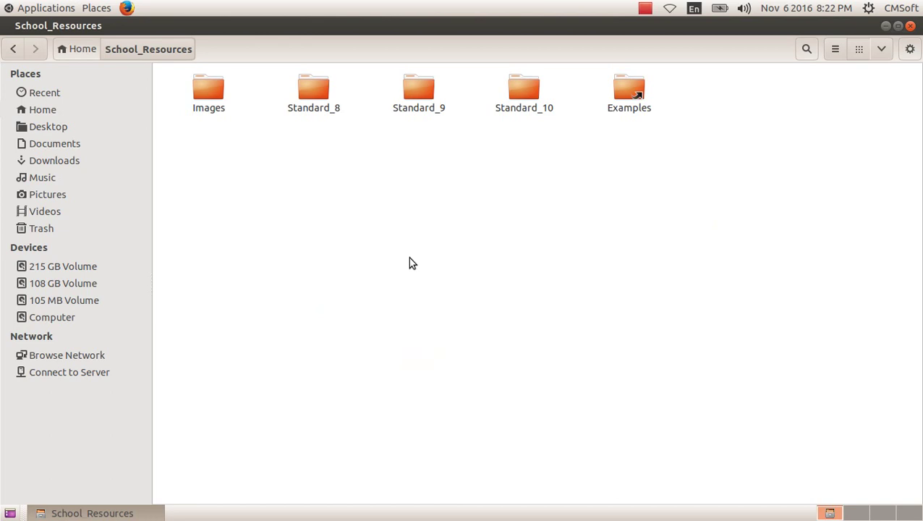
pyautogui.doubleClick(314, 99)
pyautogui.doubleClick(316, 97)
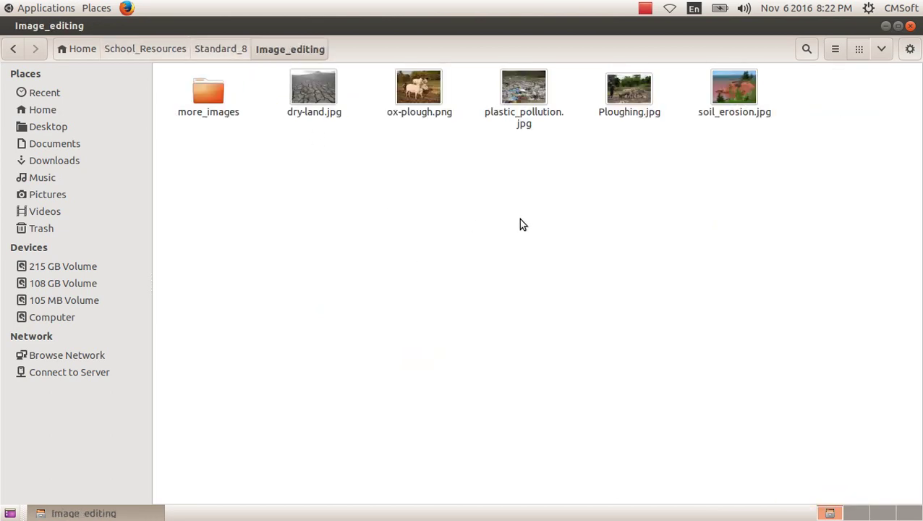
# Step: Open Ploughing.jpg with GIMP Image Editor and minimise the file manager
pyautogui.click(631, 101)
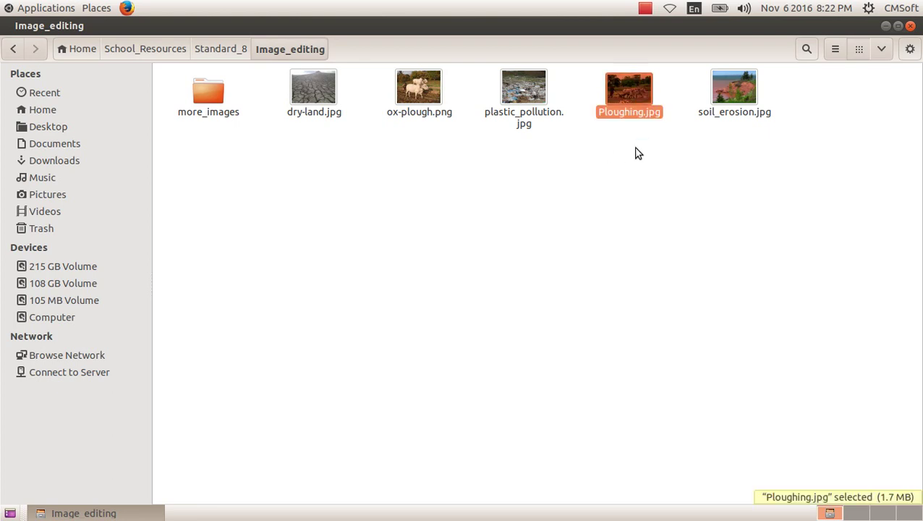
pyautogui.rightClick(635, 92)
pyautogui.moveTo(680, 122)
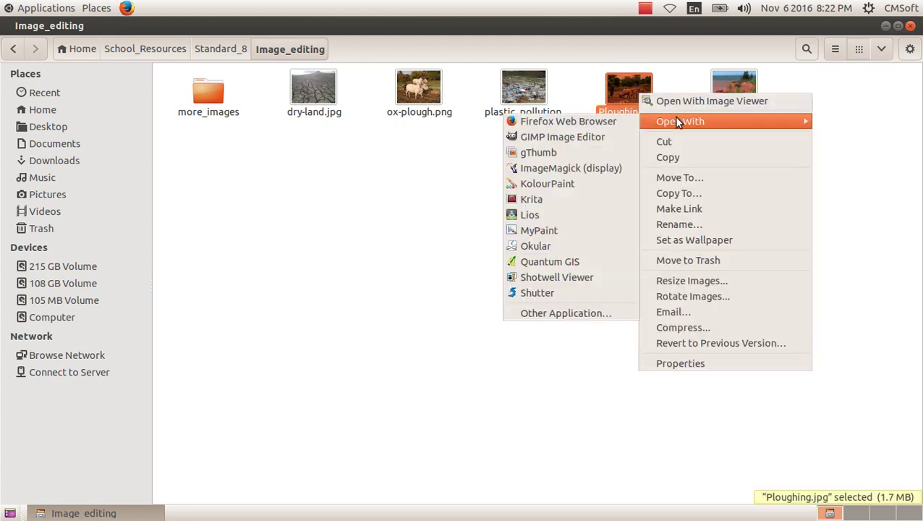
pyautogui.click(608, 137)
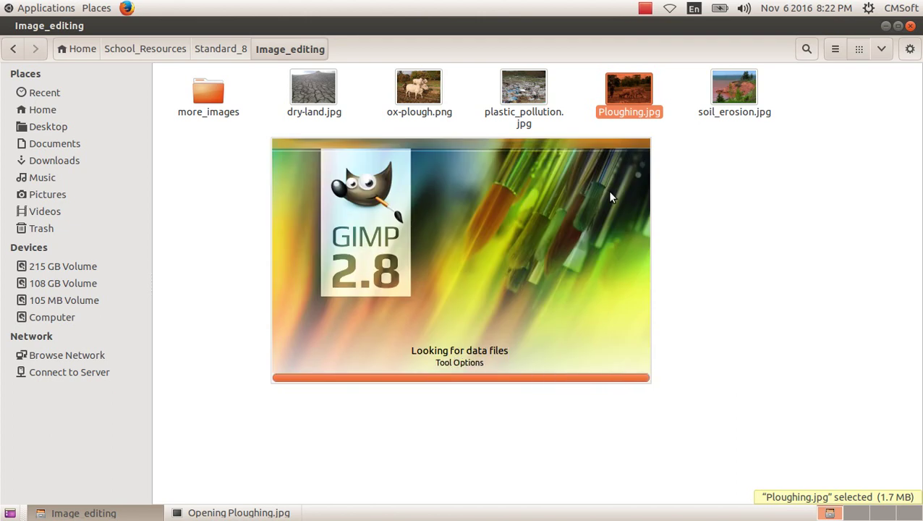
pyautogui.click(886, 25)
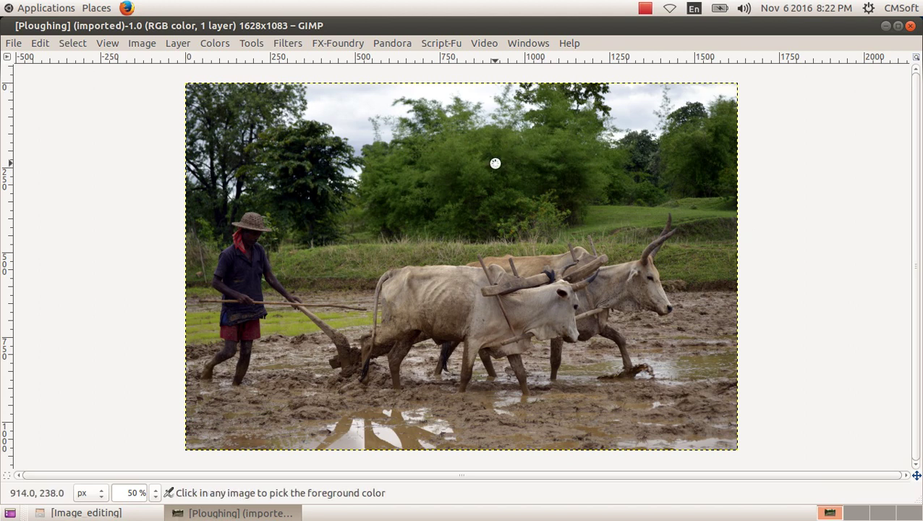
# Step: Duplicate the photo with Ctrl+D and close the original image window
pyautogui.hotkey('ctrl', 'd')
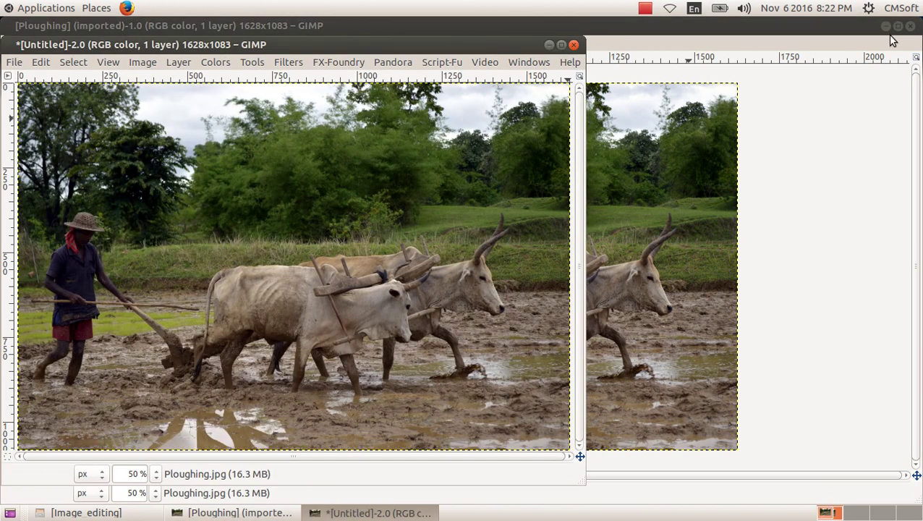
pyautogui.click(911, 26)
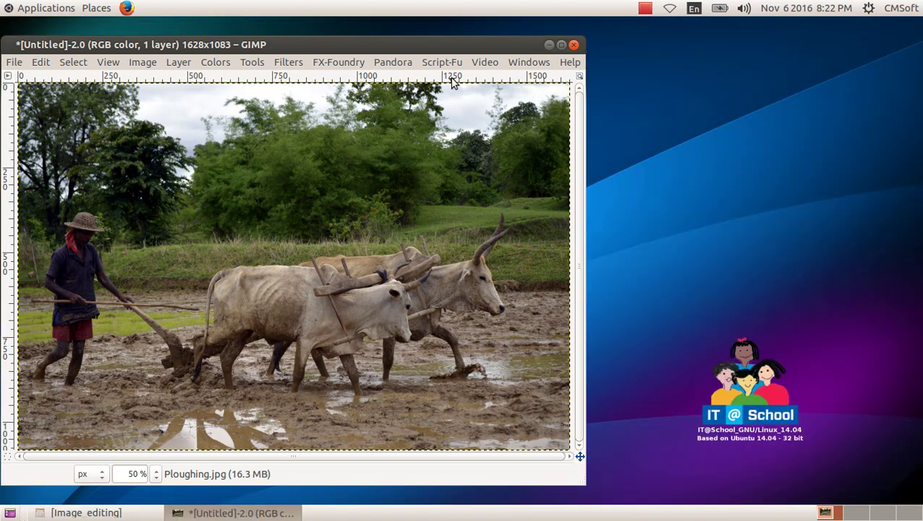
pyautogui.moveTo(426, 46); pyautogui.dragTo(618, 48)
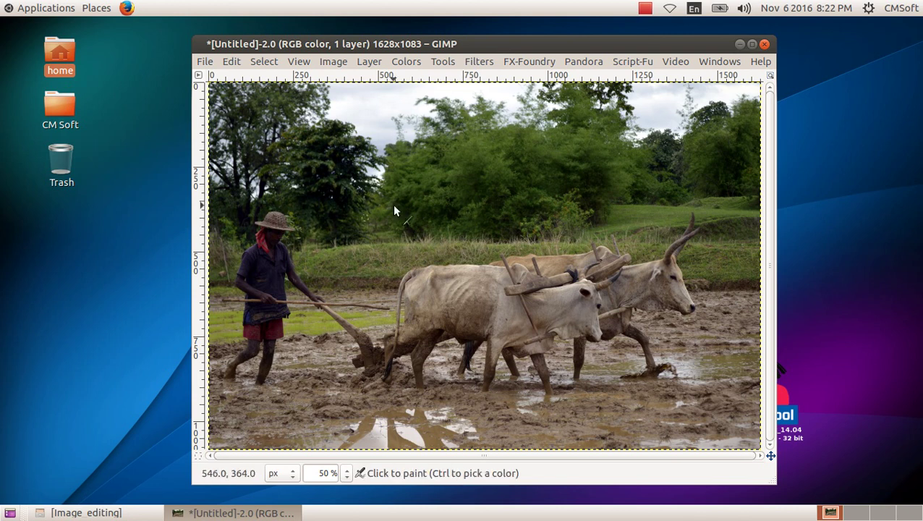
# Step: Add a new toolbox from the Windows menu and place it beside the image
pyautogui.click(719, 62)
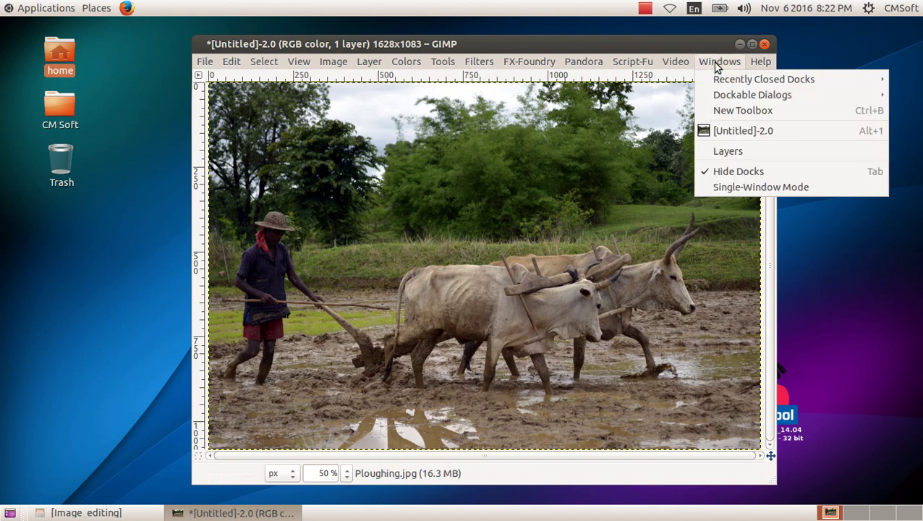
pyautogui.click(750, 116)
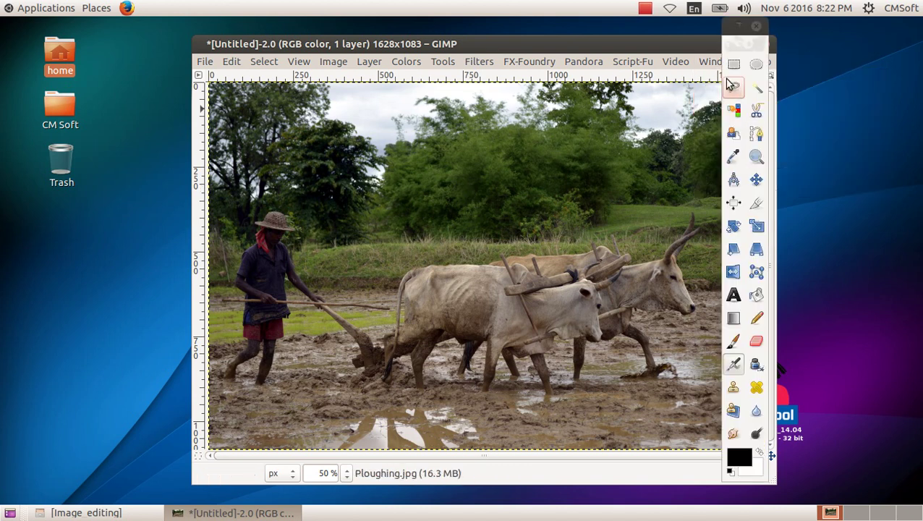
pyautogui.moveTo(748, 28); pyautogui.dragTo(127, 28)
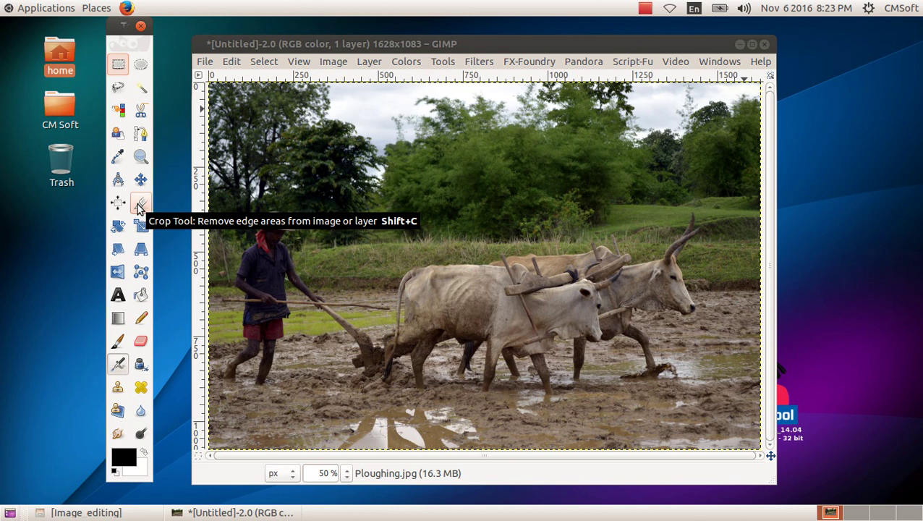
# Step: Crop the photo to a rectangle around the ploughman and oxen, giving 1444×604
pyautogui.click(140, 205)
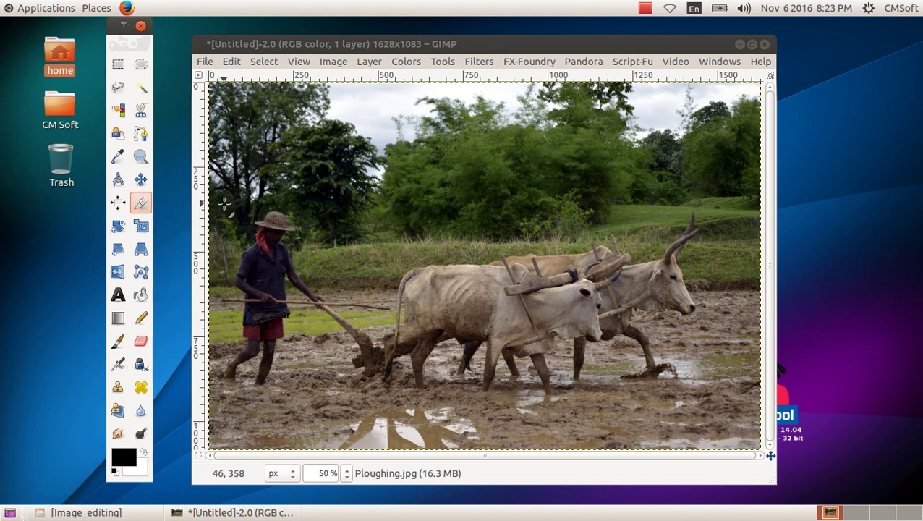
pyautogui.moveTo(221, 202)
pyautogui.mouseDown()
pyautogui.moveTo(397, 397)
pyautogui.moveTo(709, 406)
pyautogui.mouseUp()
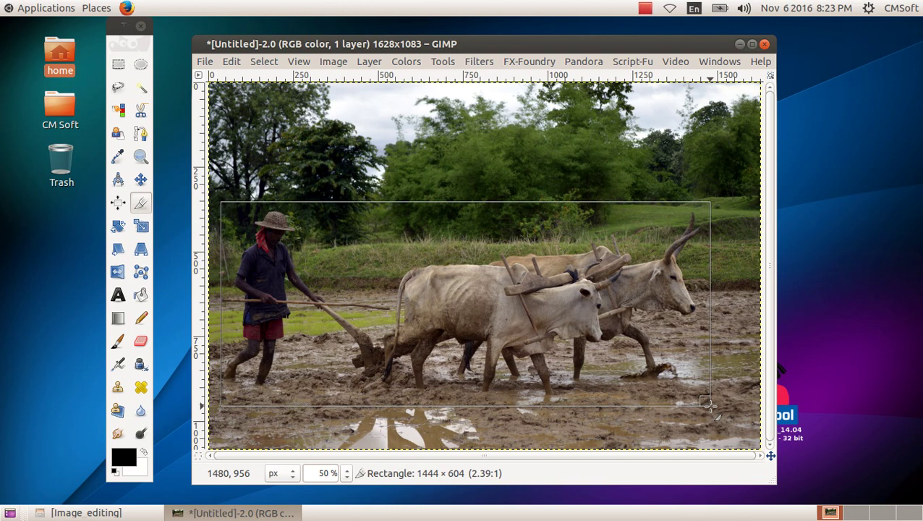
pyautogui.moveTo(709, 406); pyautogui.dragTo(709, 406)
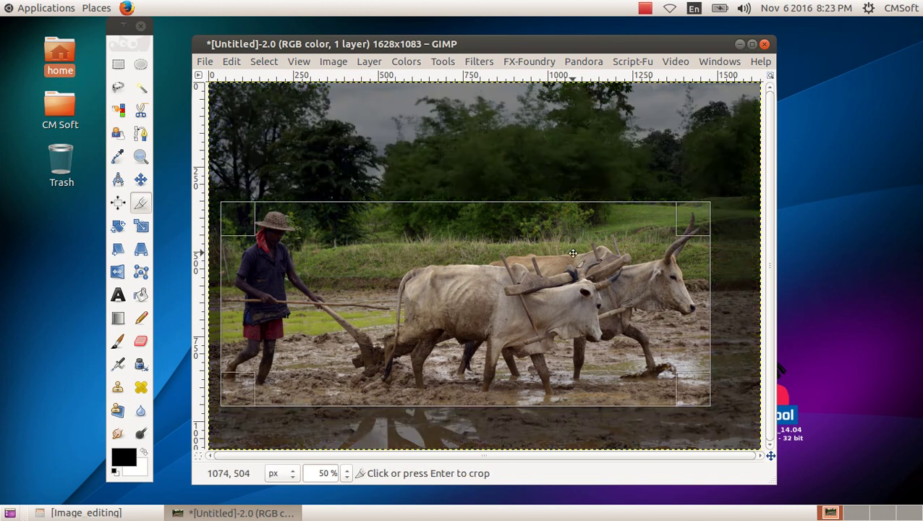
pyautogui.click(573, 253)
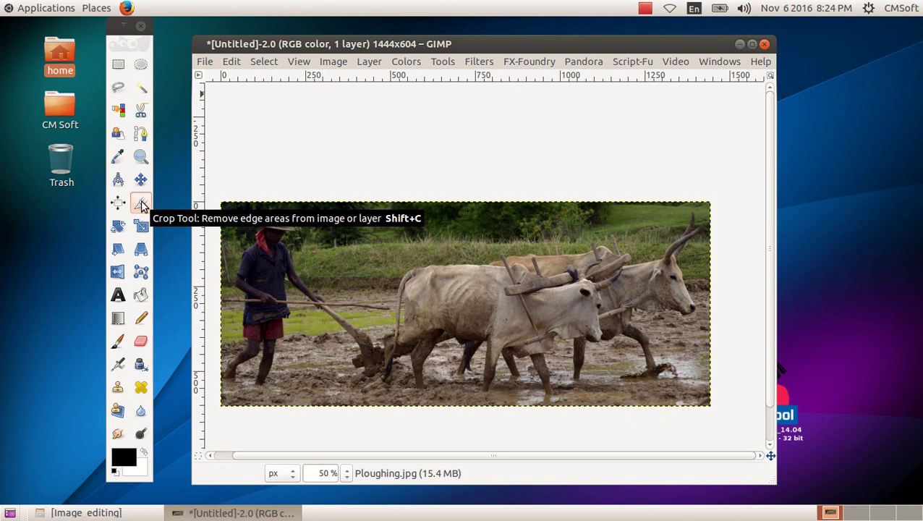
# Step: Scale the image to width 300 and height 150 px with the chain link broken
pyautogui.click(142, 205)
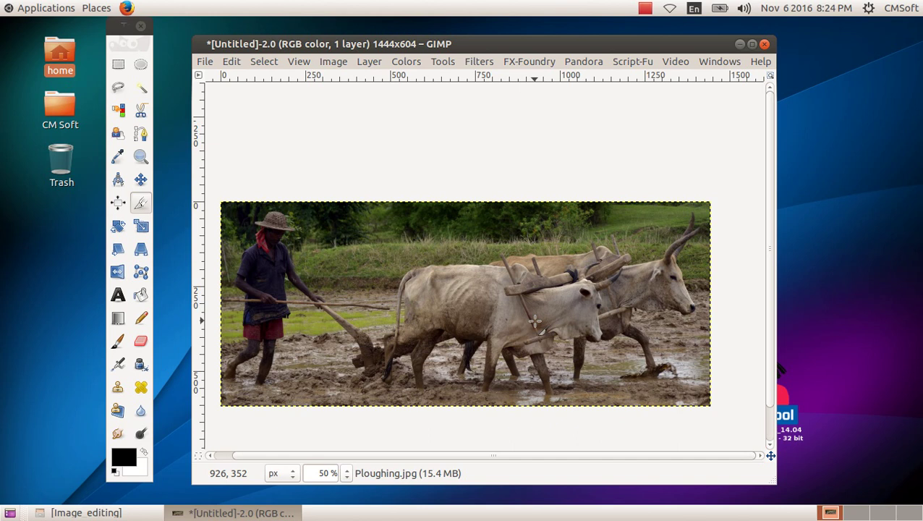
pyautogui.click(333, 62)
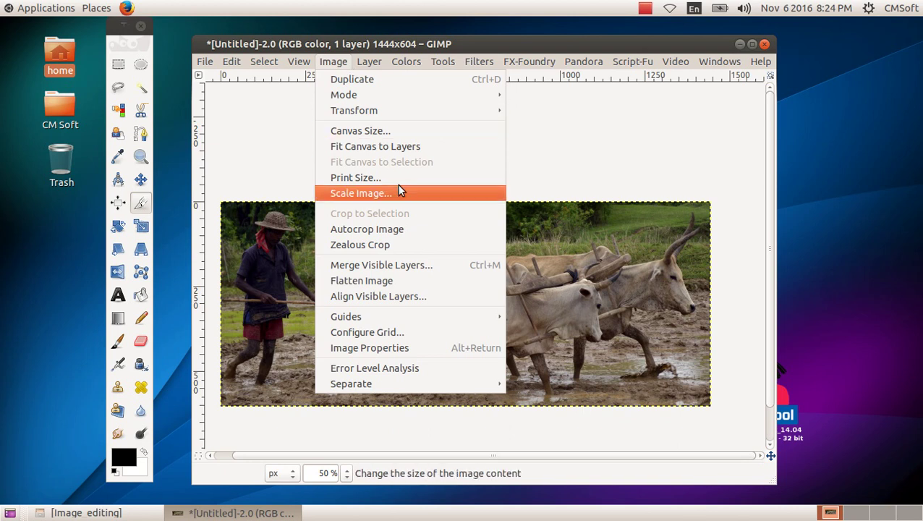
pyautogui.click(420, 199)
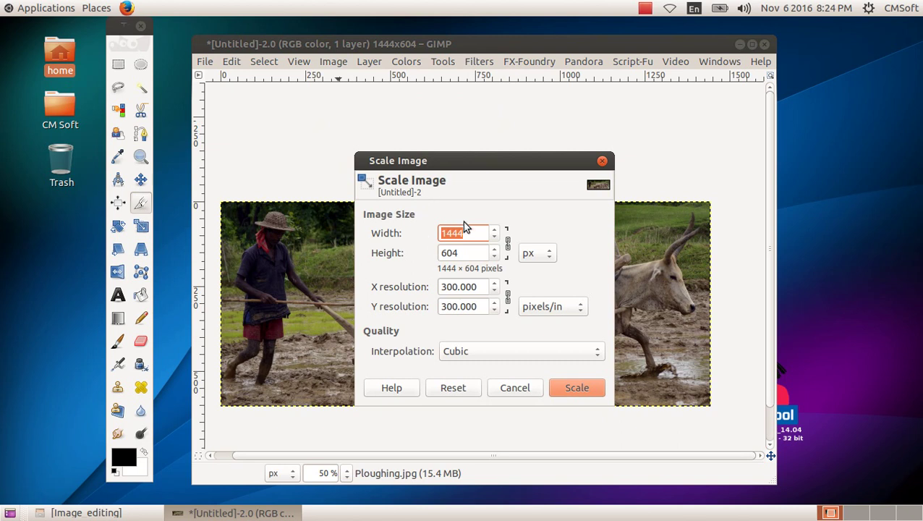
pyautogui.moveTo(473, 233); pyautogui.dragTo(428, 238)
pyautogui.write('300')
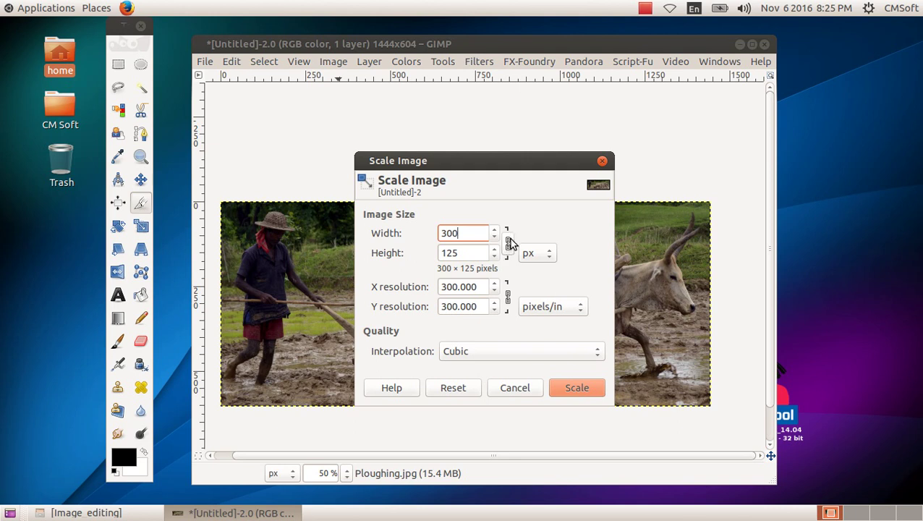
pyautogui.click(509, 246)
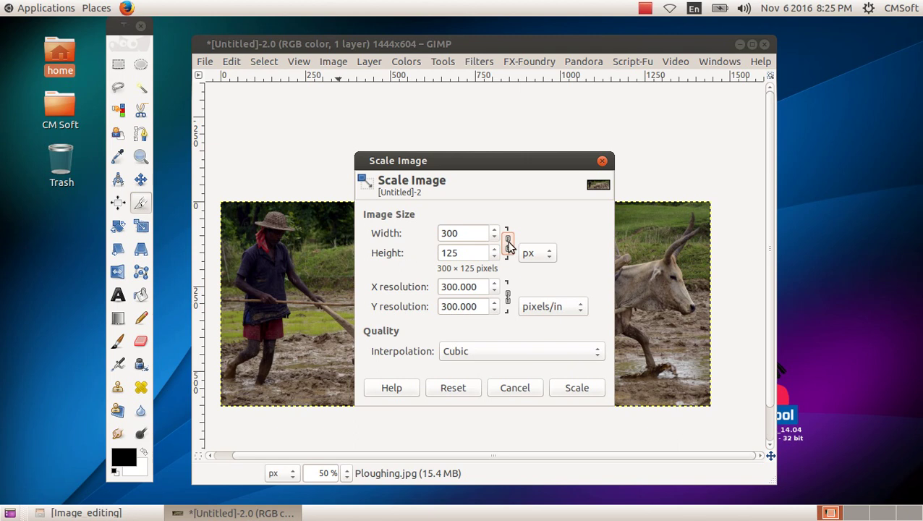
pyautogui.doubleClick(474, 257)
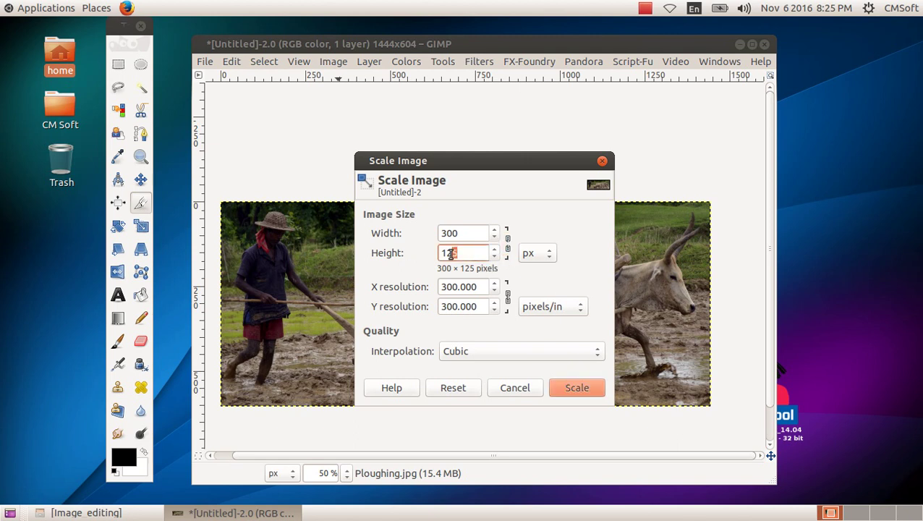
pyautogui.write('150')
pyautogui.click(456, 235)
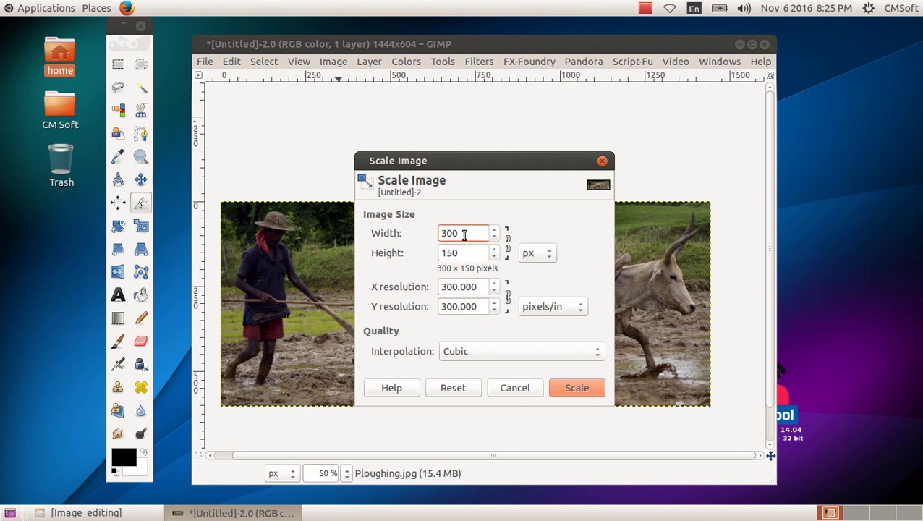
pyautogui.click(571, 389)
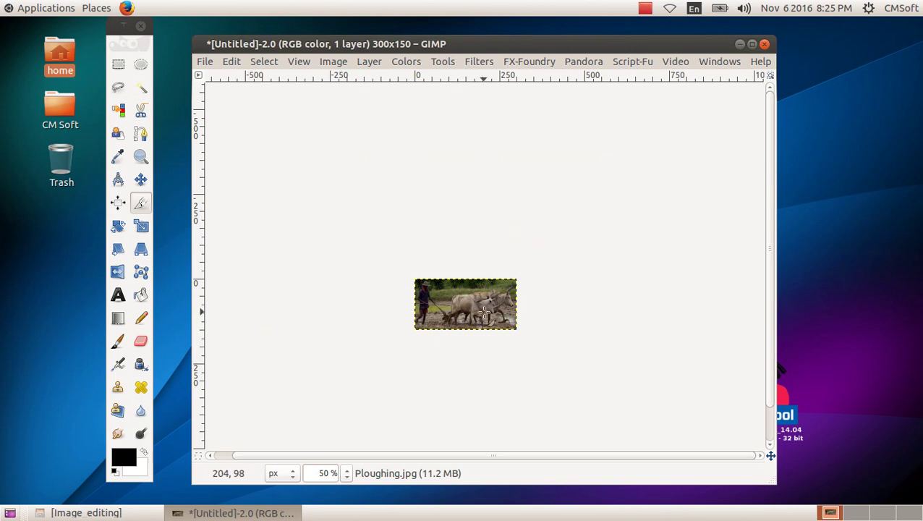
# Step: Rescale the image in Scale Image to width 600 and height 300 pixels
pyautogui.click(333, 63)
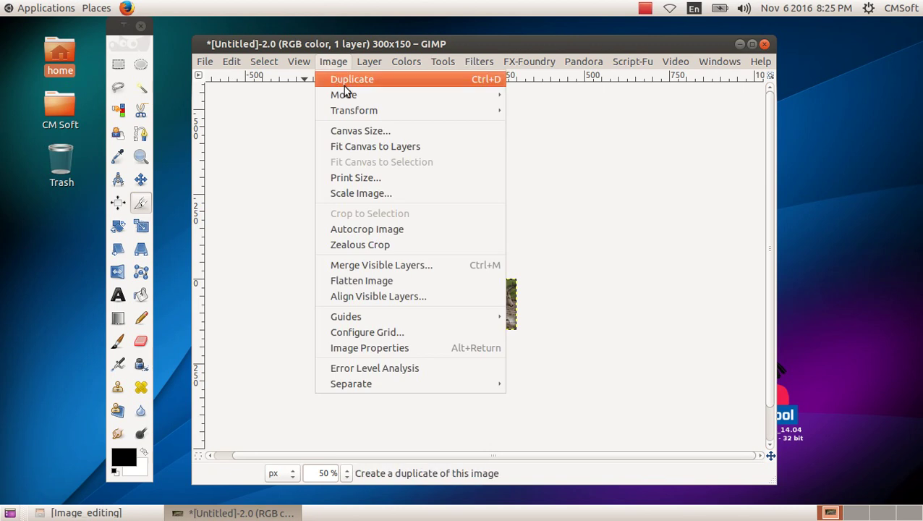
pyautogui.click(396, 193)
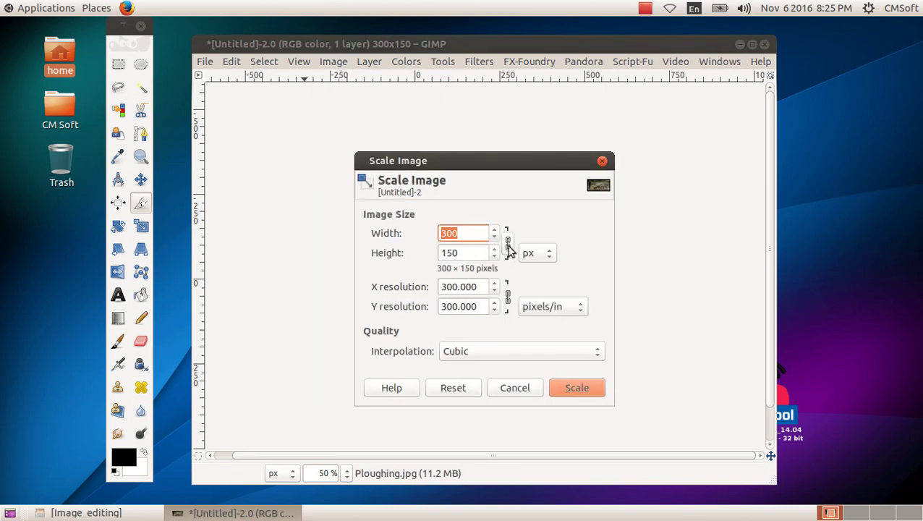
pyautogui.write('600')
pyautogui.click(464, 252)
pyautogui.doubleClick(463, 252)
pyautogui.write('300')
pyautogui.click(581, 387)
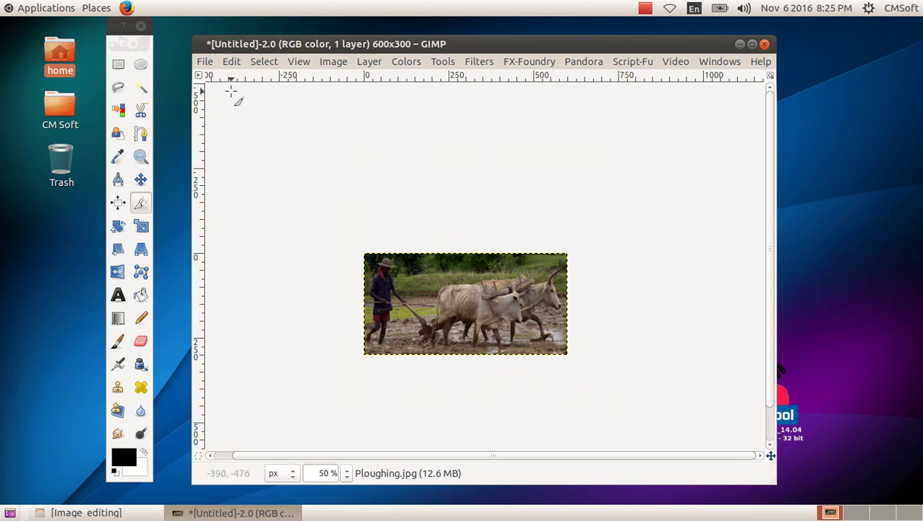
# Step: Save the image as man.xcf in Students_Works_8/8A/<student>/Images
pyautogui.click(205, 64)
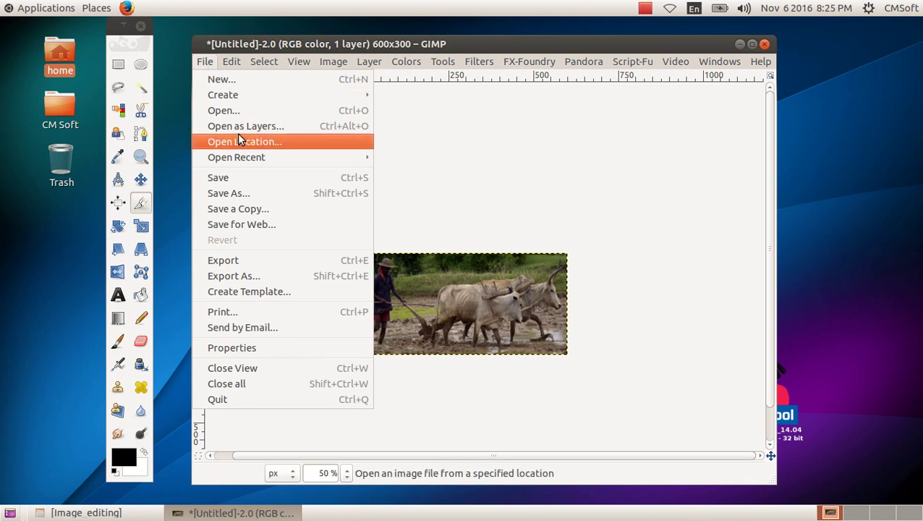
pyautogui.click(261, 183)
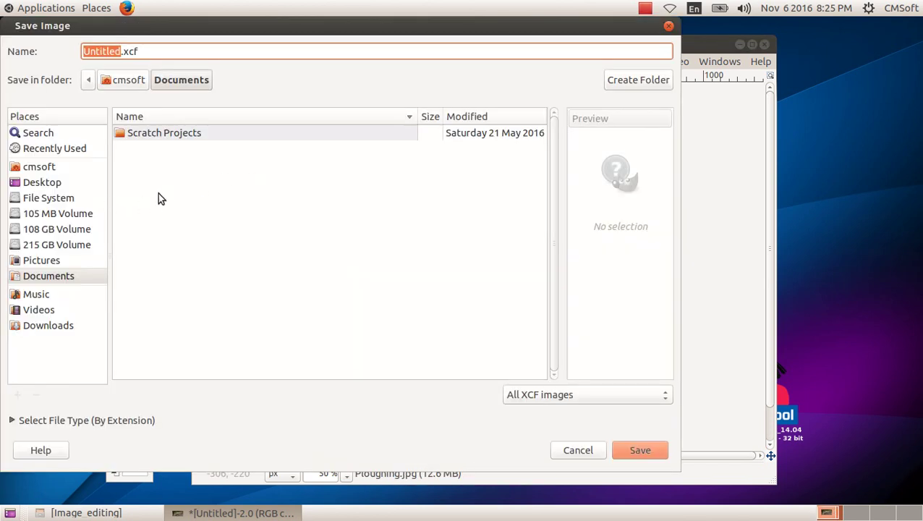
pyautogui.write('man')
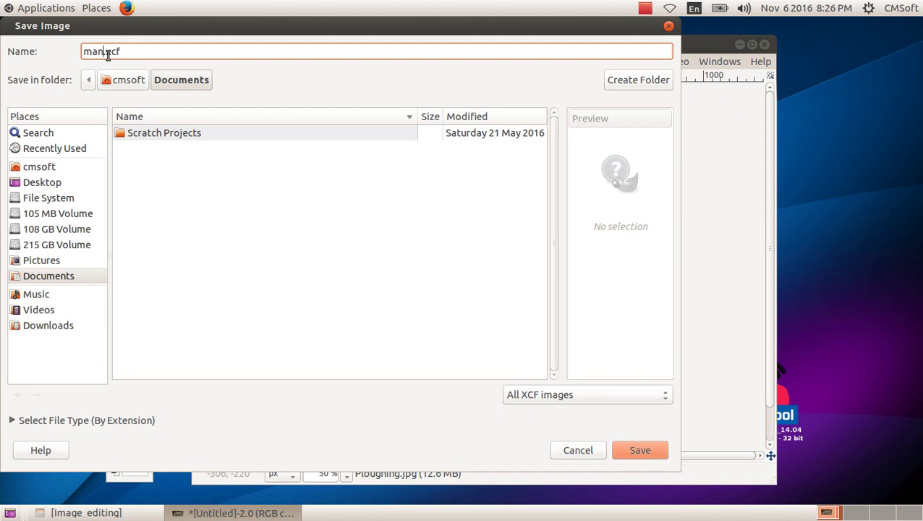
pyautogui.click(73, 172)
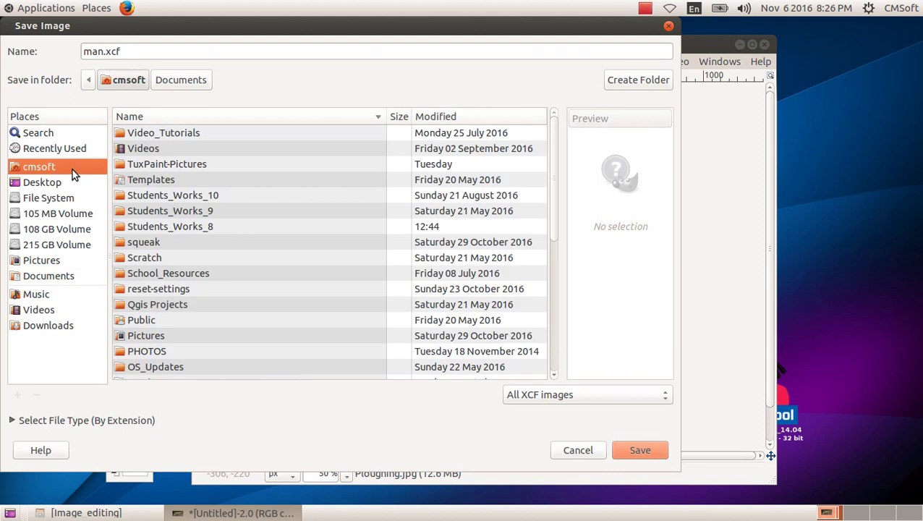
pyautogui.doubleClick(184, 226)
pyautogui.doubleClick(147, 137)
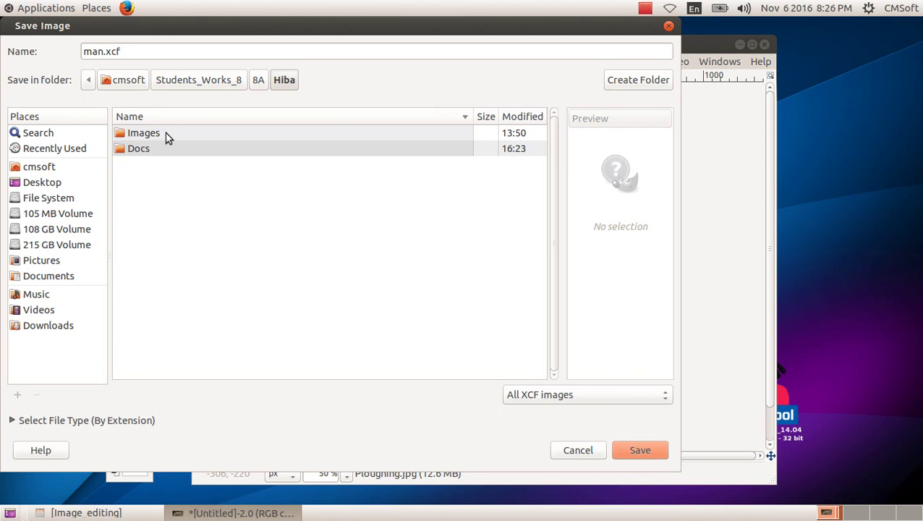
pyautogui.doubleClick(145, 133)
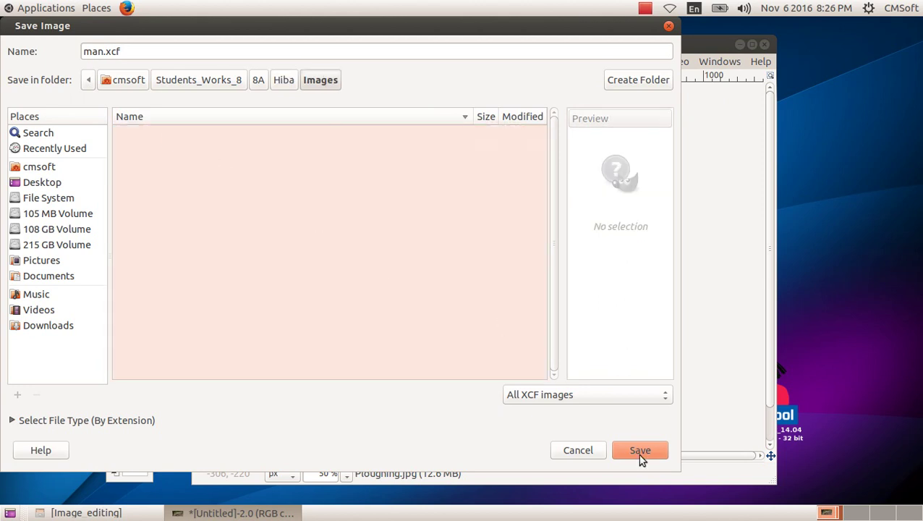
pyautogui.click(640, 453)
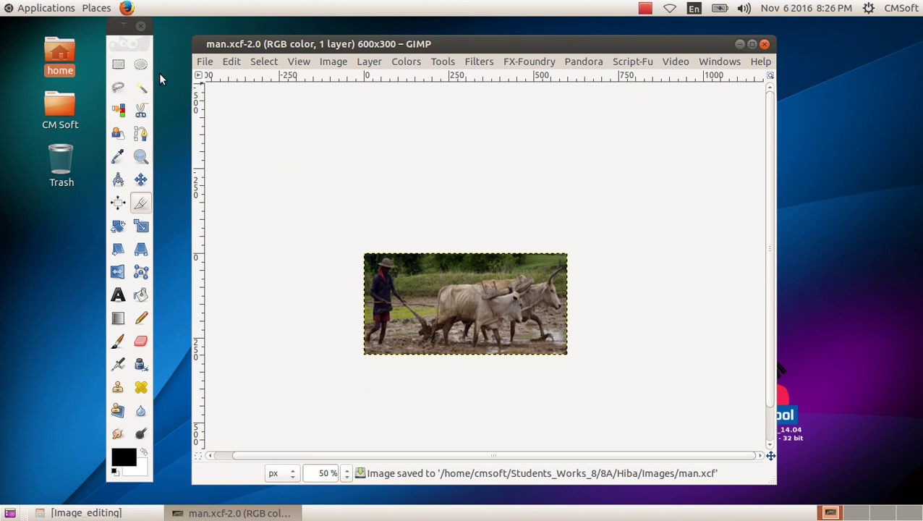
# Step: Browse Files to Students_Works_8/8A/<student>/Images and select man.xcf to confirm it exists
pyautogui.doubleClick(59, 57)
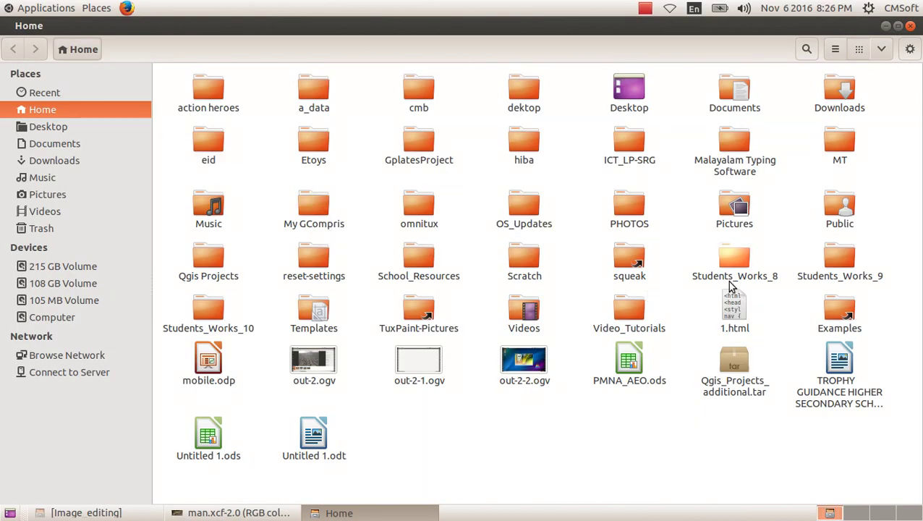
pyautogui.doubleClick(730, 259)
pyautogui.doubleClick(222, 99)
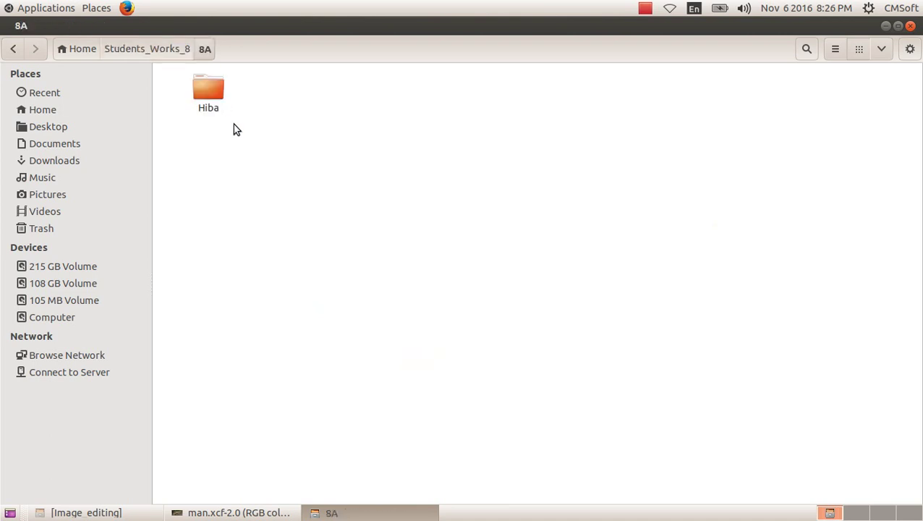
pyautogui.doubleClick(210, 98)
pyautogui.doubleClick(311, 94)
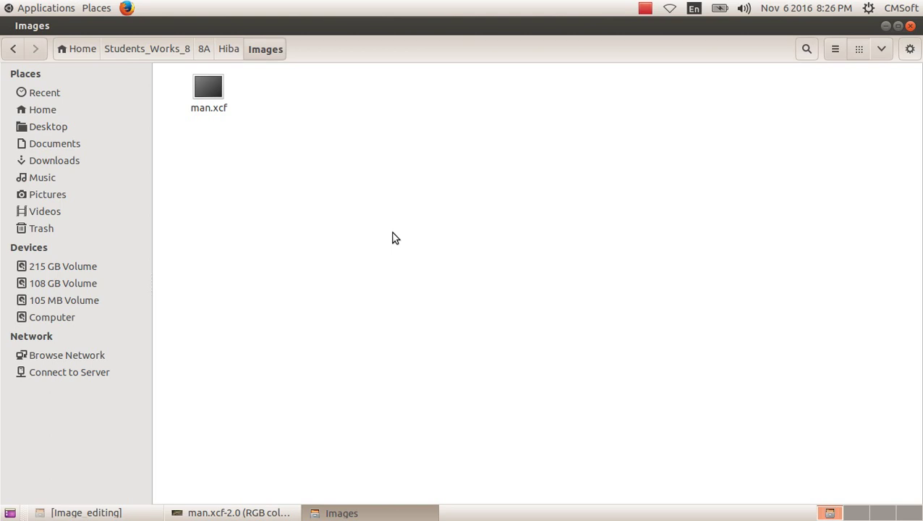
pyautogui.click(204, 95)
# Step: Switch back to the GIMP man.xcf window from the taskbar
pyautogui.click(232, 512)
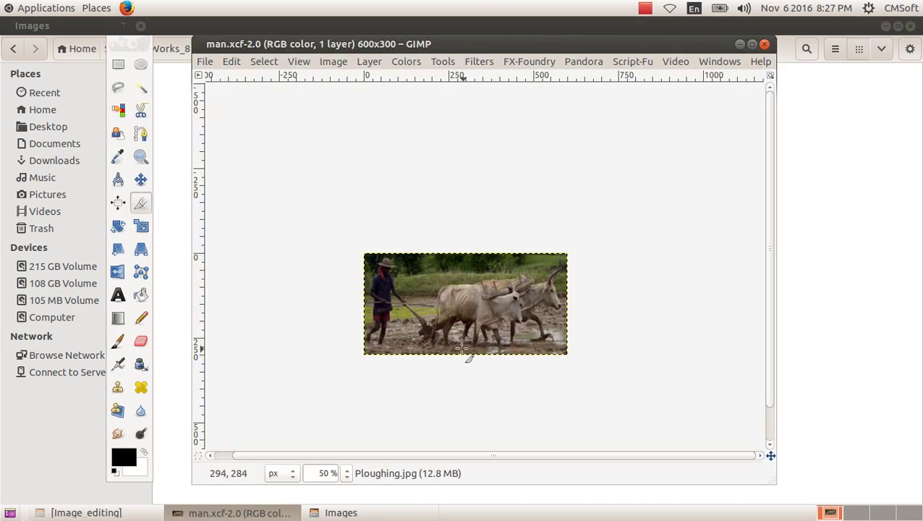